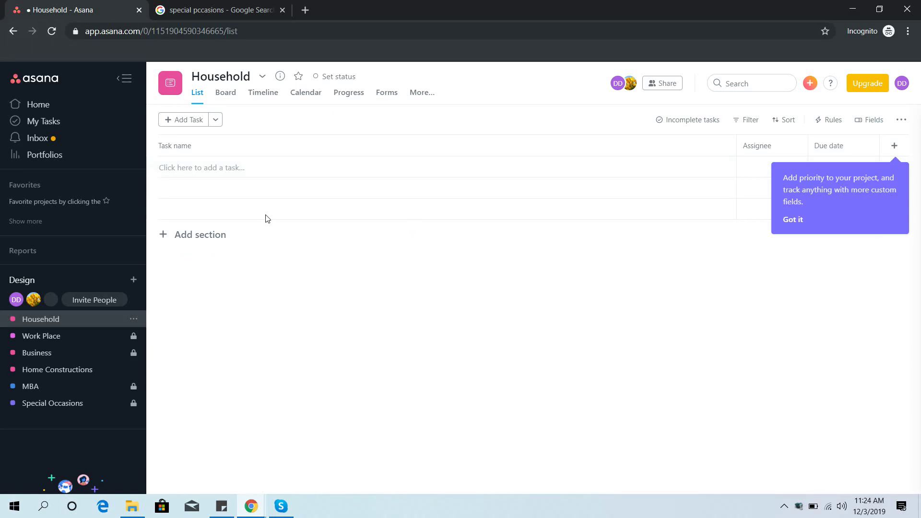
- Add a task named Shopping List to the Household project
{"action": "left_click", "coordinate": [178, 123]}
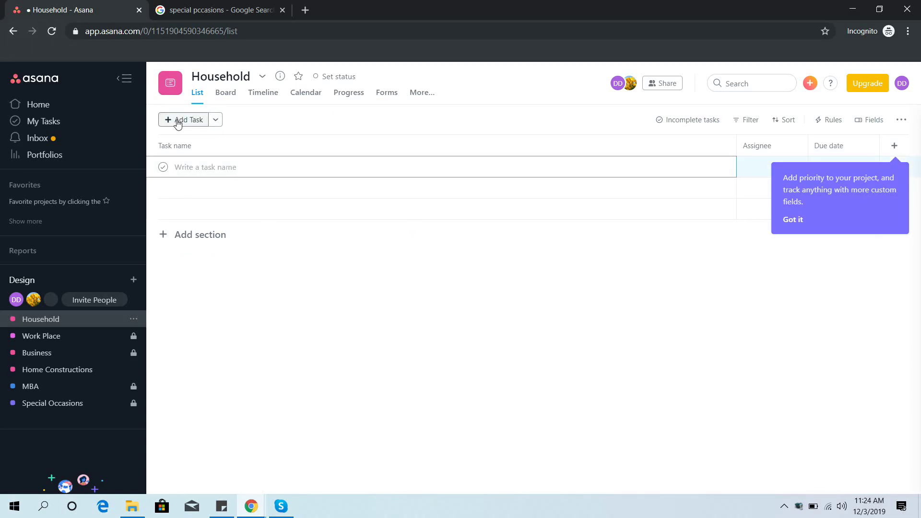
{"action": "type", "text": "Shopping List"}
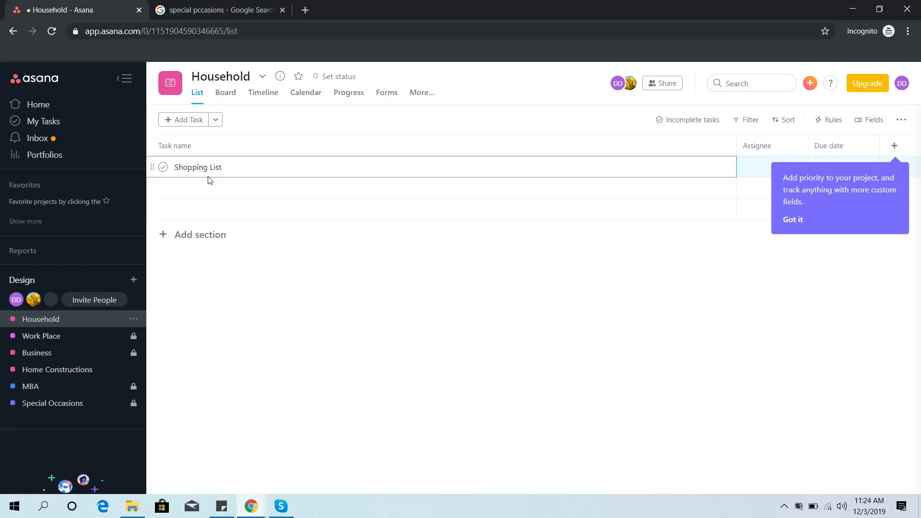
{"action": "key", "text": "Return"}
- Assign the Shopping List task to your own account and set its due date to December 4, 2019
{"action": "left_click", "coordinate": [273, 171]}
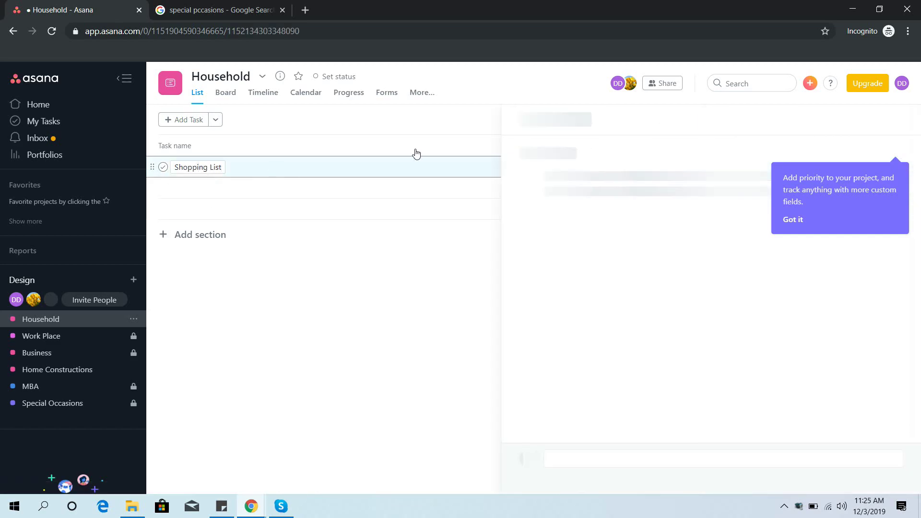
{"action": "left_click", "coordinate": [591, 183]}
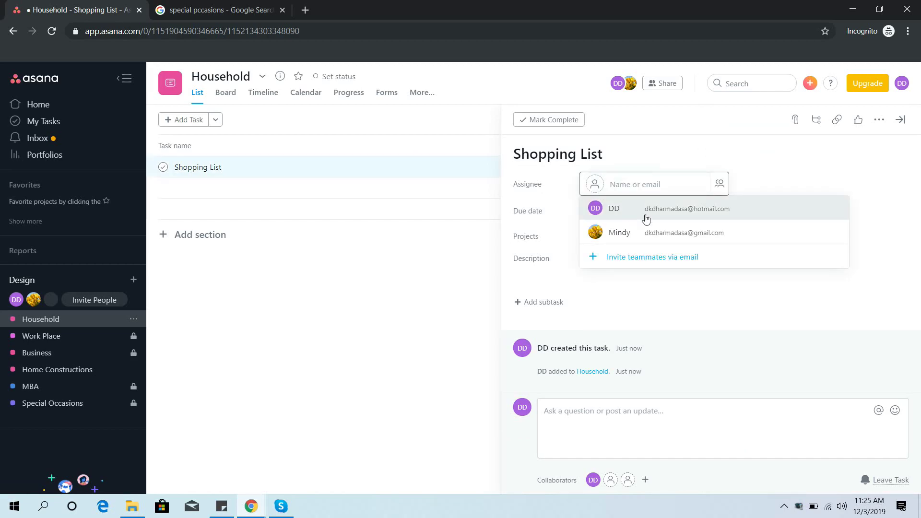
{"action": "left_click", "coordinate": [647, 212]}
{"action": "left_click", "coordinate": [625, 213]}
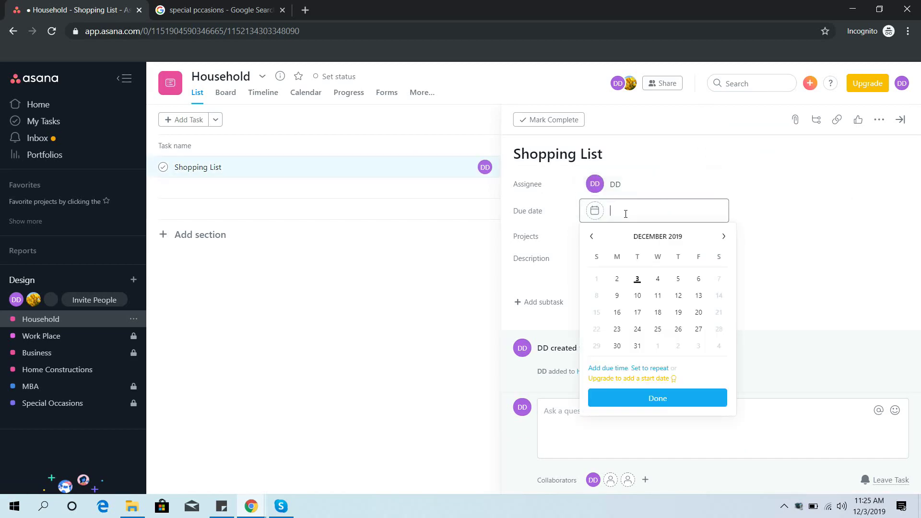
{"action": "left_click", "coordinate": [656, 280]}
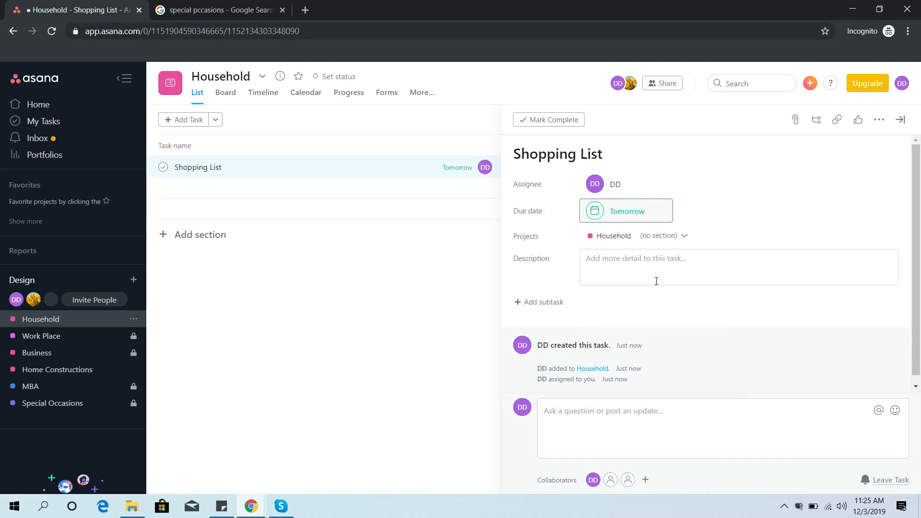
- Enter "Buy this list of items from xxx" as the description of the Shopping List task
{"action": "left_click", "coordinate": [595, 262]}
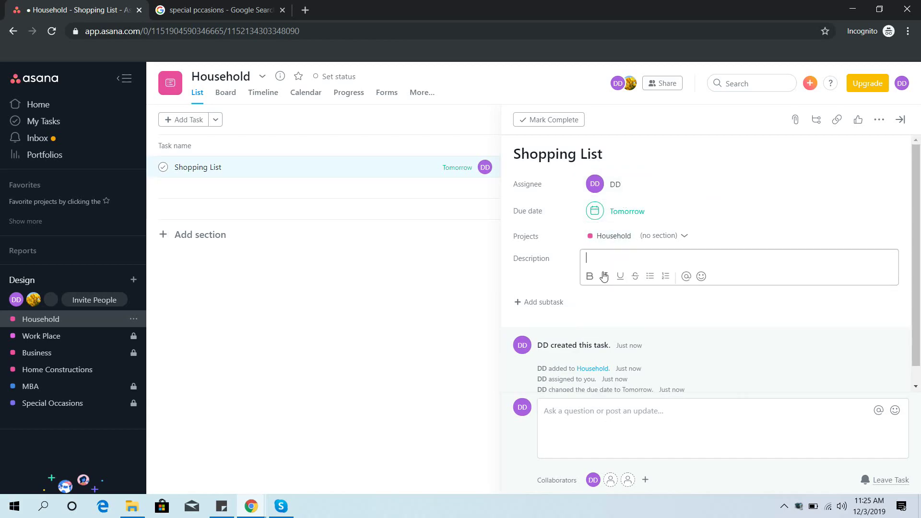
{"action": "type", "text": "Buy this list of items from xxx"}
{"action": "key", "text": "Return"}
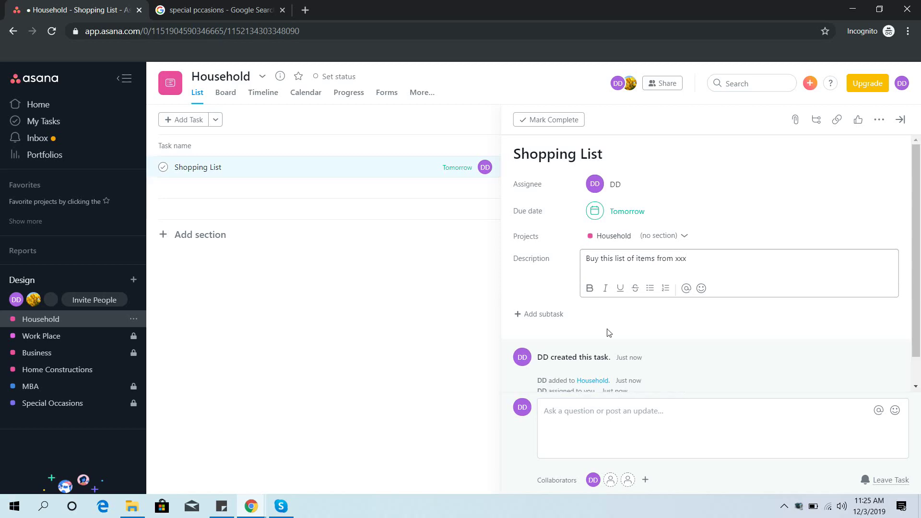
- Add the subtasks Milk and Rice to the Shopping List task
{"action": "left_click", "coordinate": [533, 320]}
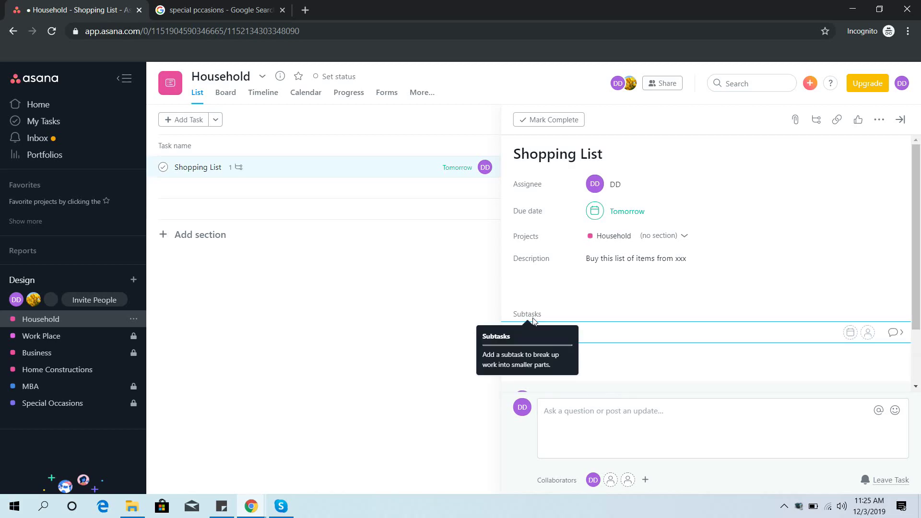
{"action": "type", "text": "Milk"}
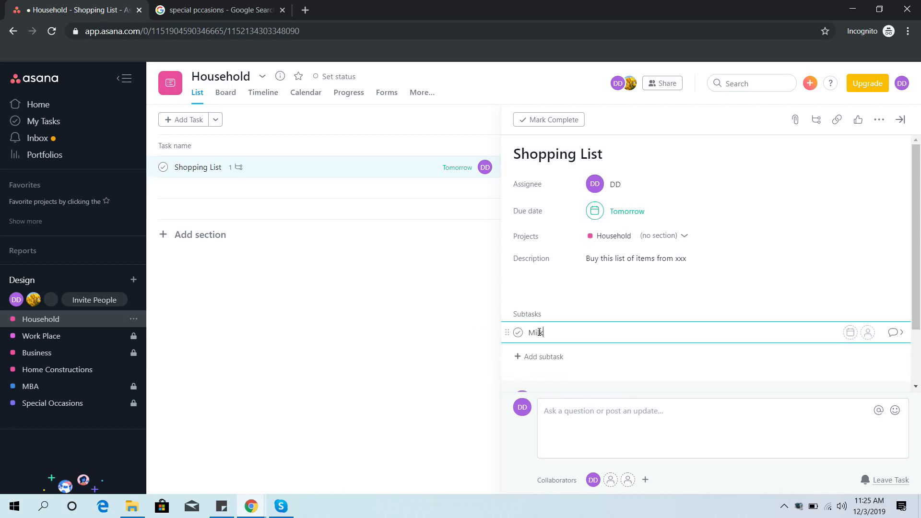
{"action": "key", "text": "Return"}
{"action": "type", "text": "Rice"}
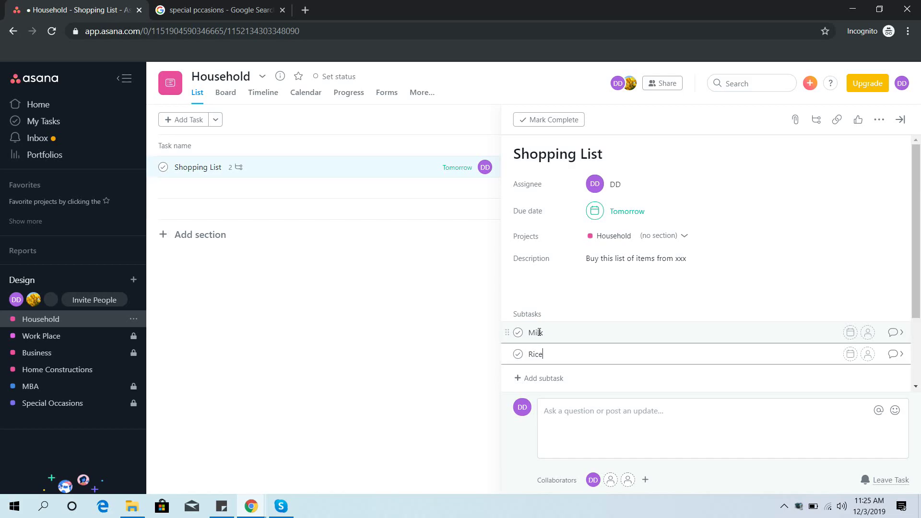
{"action": "key", "text": "Return"}
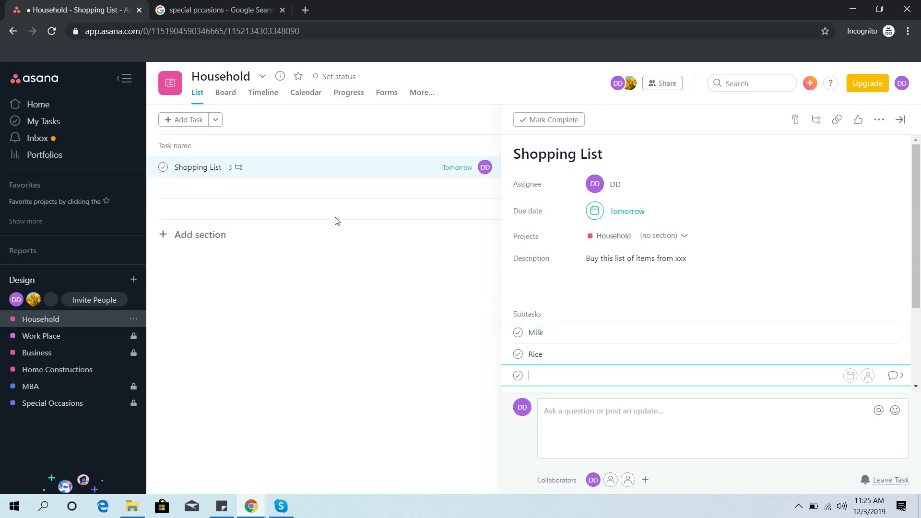
- Add a section named Cleaning to the Household project's list
{"action": "left_click", "coordinate": [204, 231]}
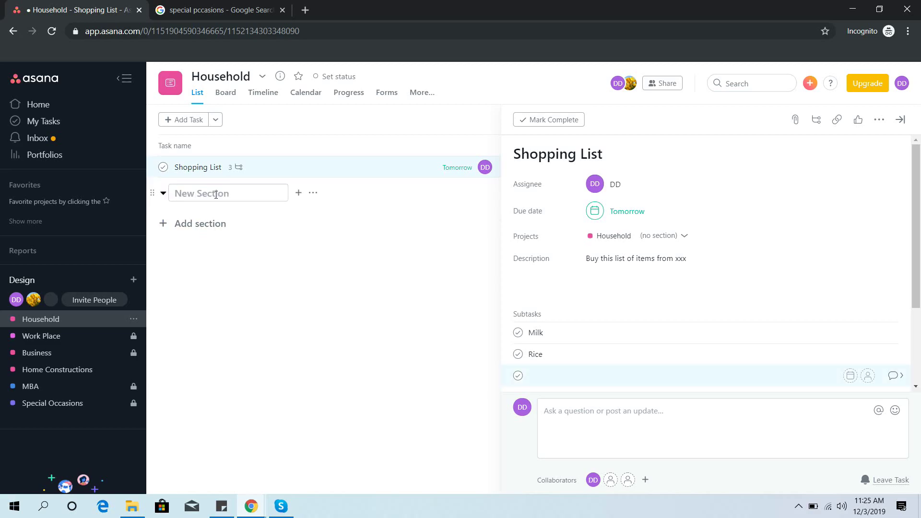
{"action": "type", "text": "Cleaning"}
{"action": "key", "text": "Return"}
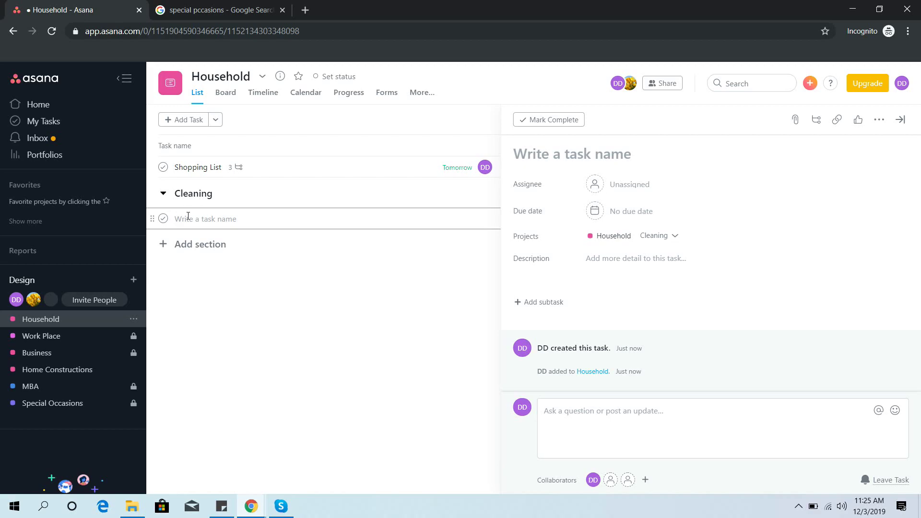
- Add the tasks Kitchen and Bathrooms under the Cleaning section
{"action": "type", "text": "Kitchen"}
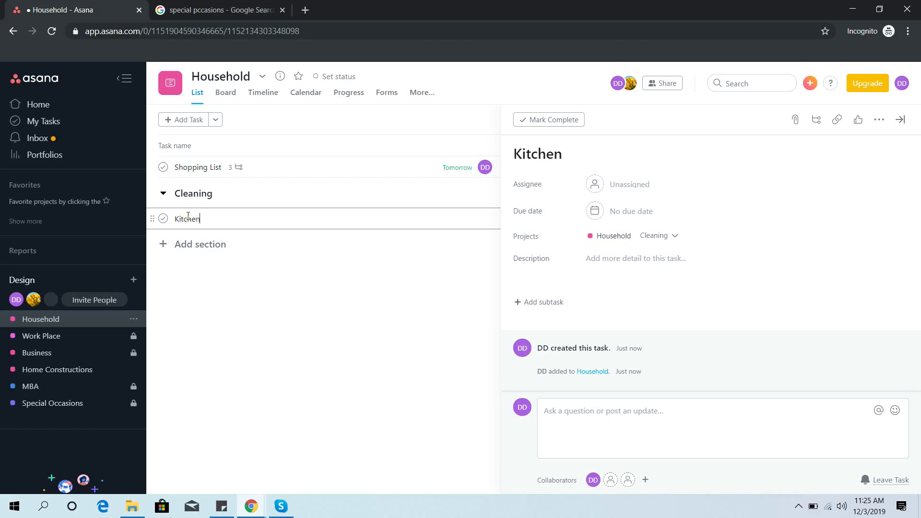
{"action": "key", "text": "Return"}
{"action": "type", "text": "Bath"}
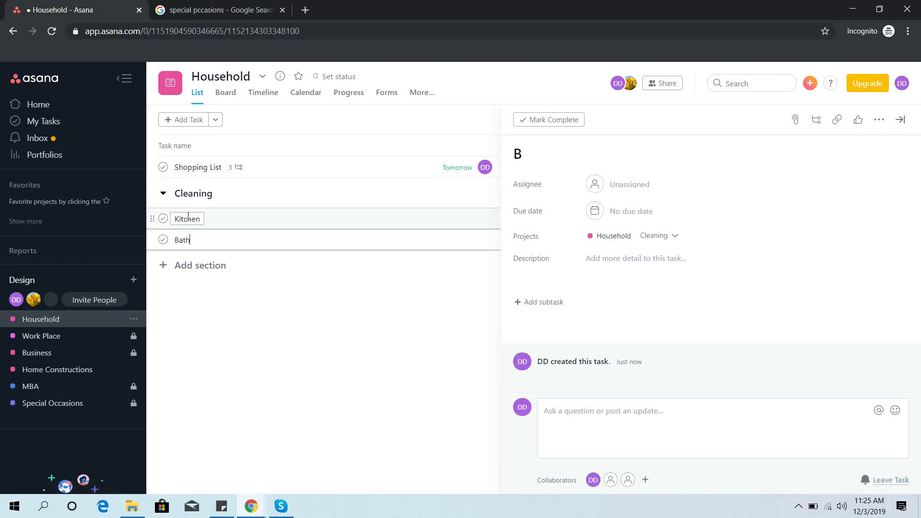
{"action": "type", "text": "rooms"}
{"action": "key", "text": "Return"}
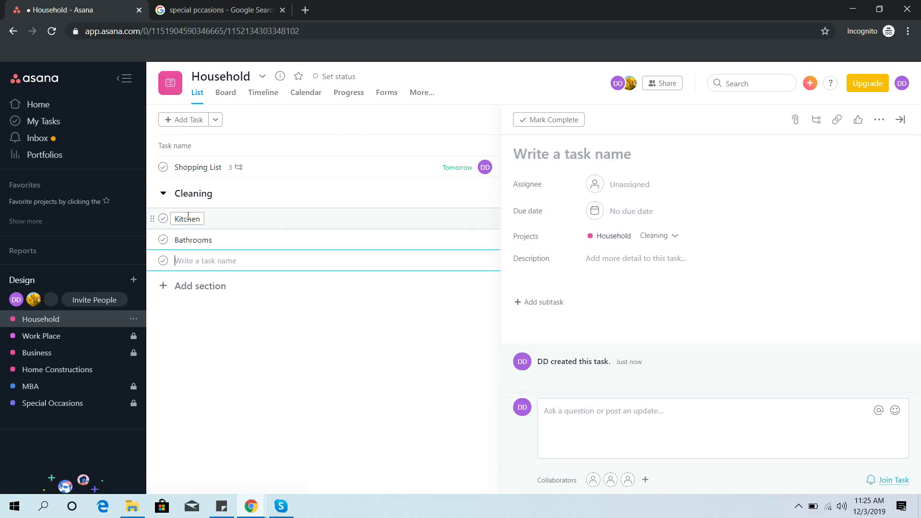
- Assign the Kitchen task to the other team member and set its due date to Saturday, December 7, 2019
{"action": "left_click", "coordinate": [233, 221]}
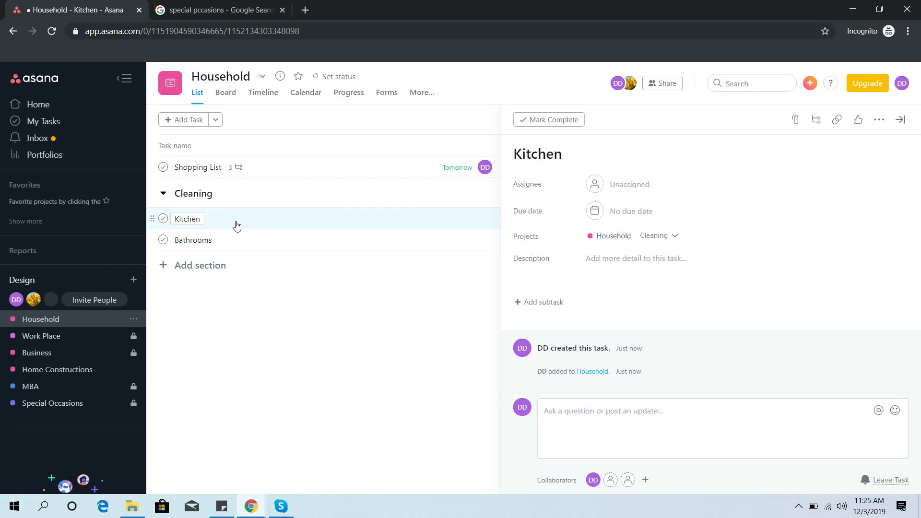
{"action": "left_click", "coordinate": [594, 185]}
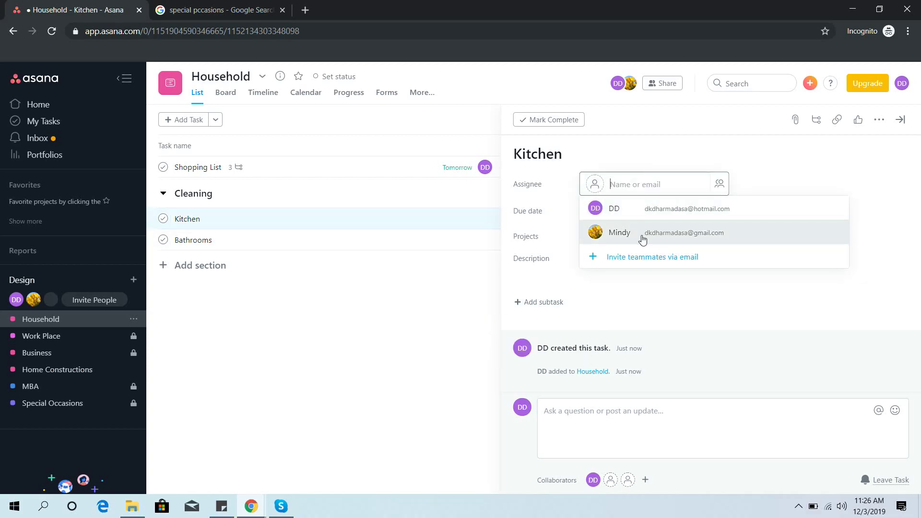
{"action": "left_click", "coordinate": [643, 238]}
{"action": "left_click", "coordinate": [605, 211]}
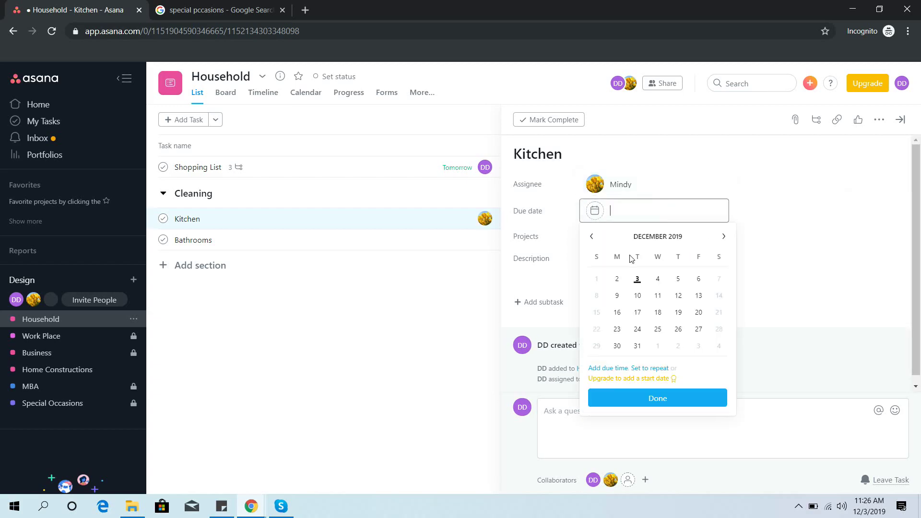
{"action": "left_click", "coordinate": [719, 279]}
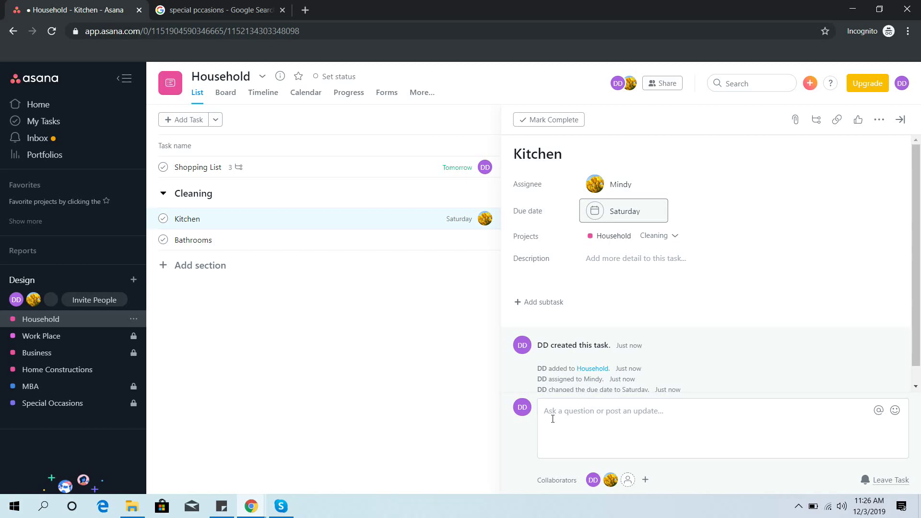
- Add the subtasks "Put the trash out" and "Mop the floor" to the Kitchen task
{"action": "left_click", "coordinate": [545, 302]}
{"action": "type", "text": "Put the trash out"}
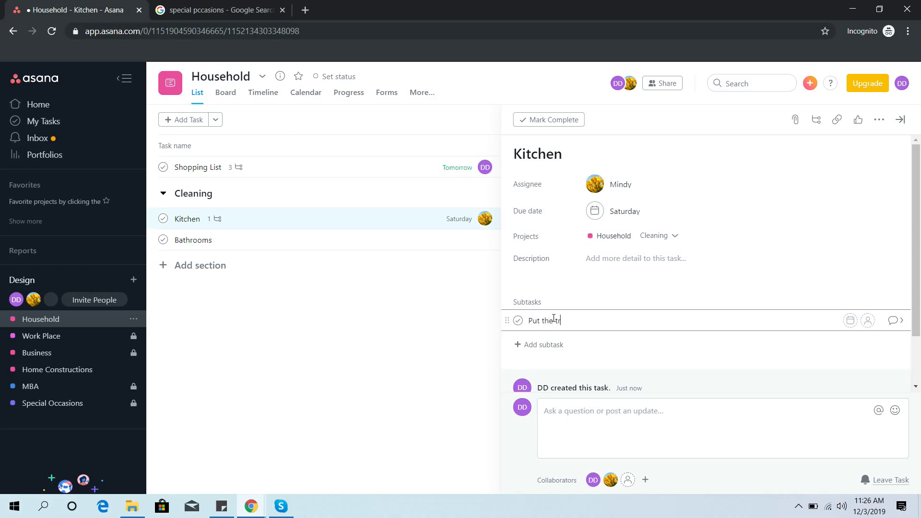
{"action": "key", "text": "Return"}
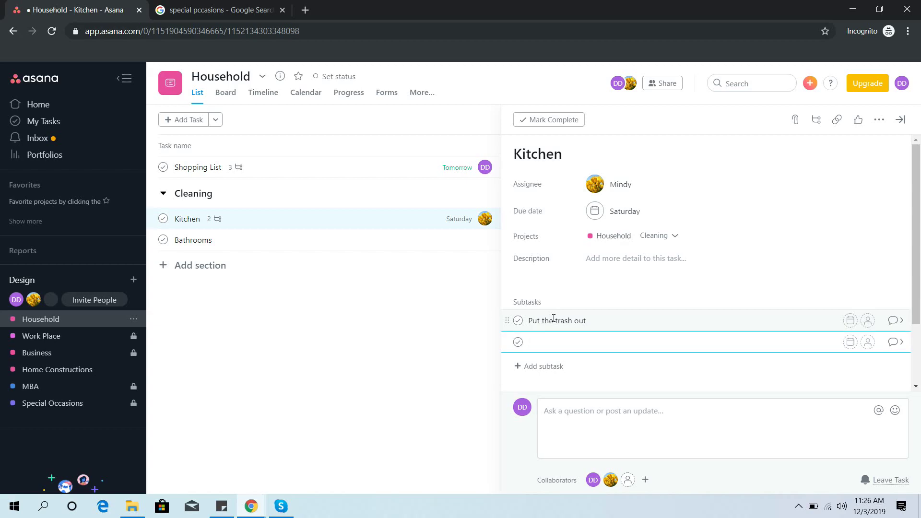
{"action": "type", "text": "Mop the floor"}
{"action": "key", "text": "Return"}
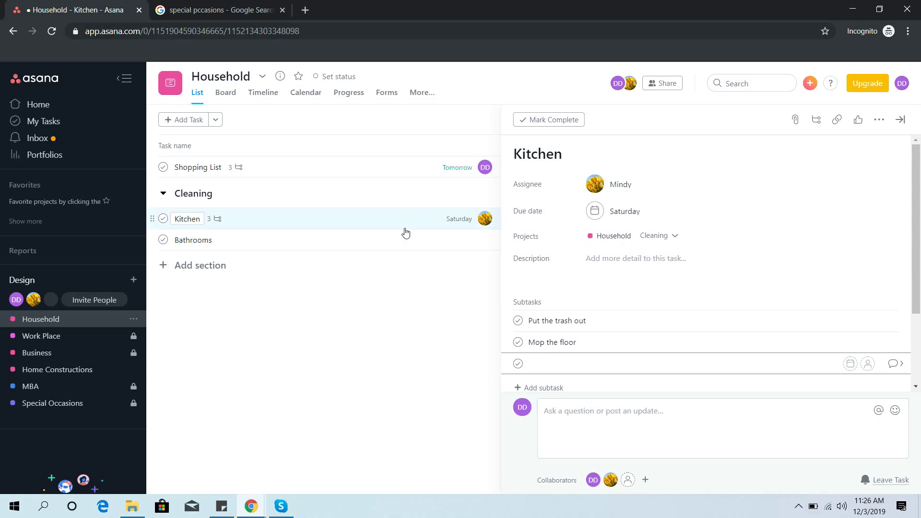
{"action": "left_click_drag", "start_coordinate": [918, 245], "coordinate": [920, 342]}
{"action": "left_click_drag", "start_coordinate": [919, 303], "coordinate": [920, 236]}
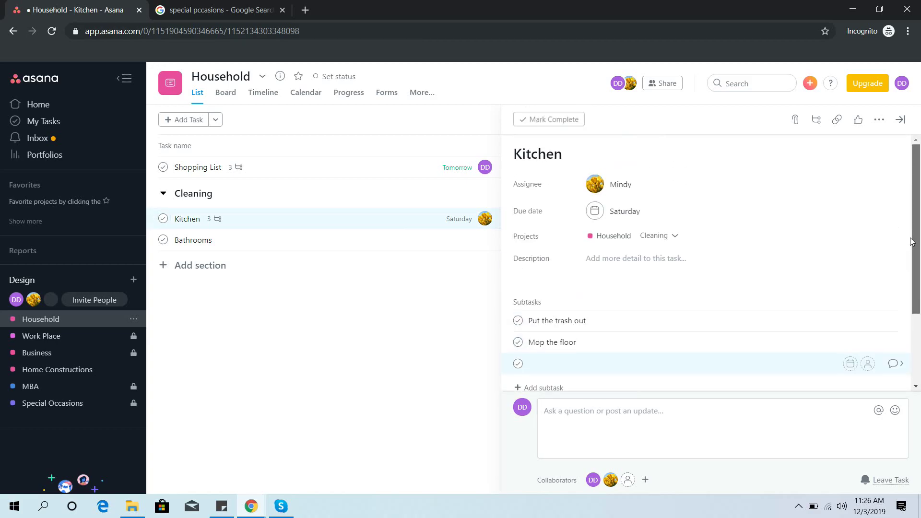
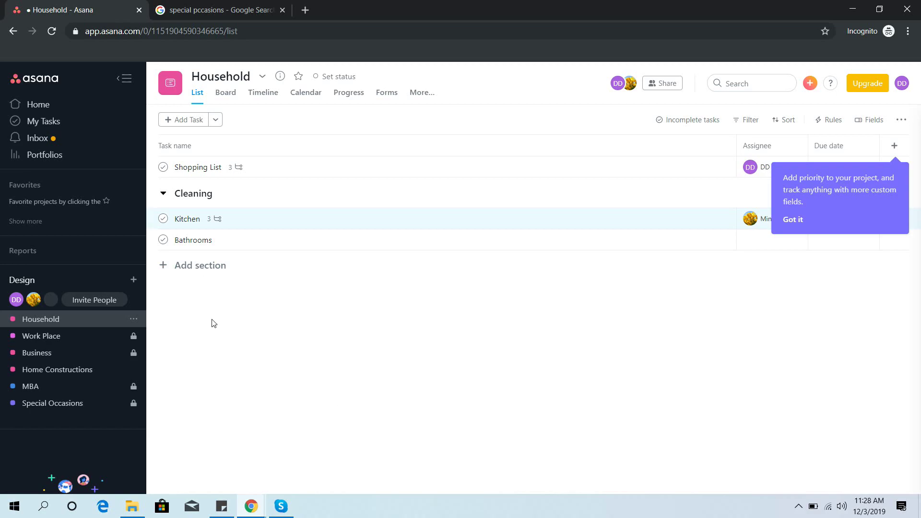
- Mark the Shopping List task as complete
{"action": "left_click", "coordinate": [163, 168]}
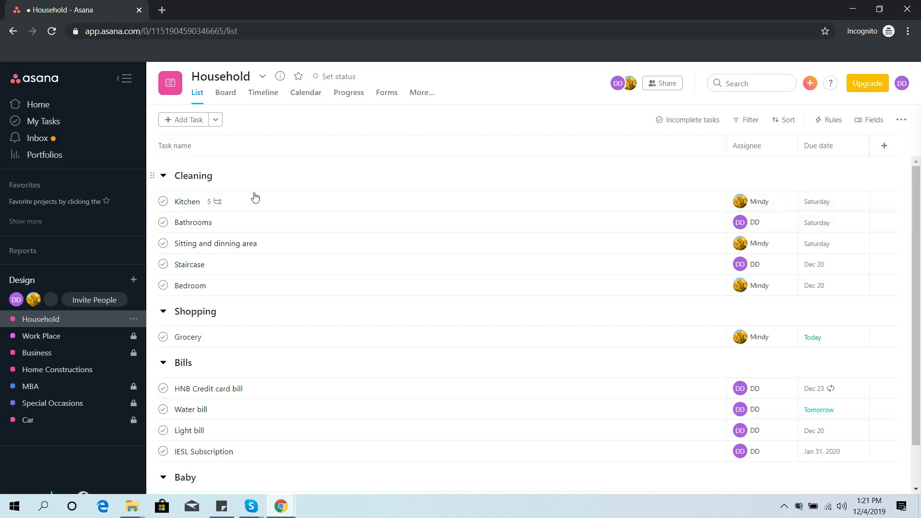
- Examine the repeat options in the due date of the Kitchen subtask "Put the trash out", keeping Periodically as the repeat type
{"action": "left_click", "coordinate": [239, 204]}
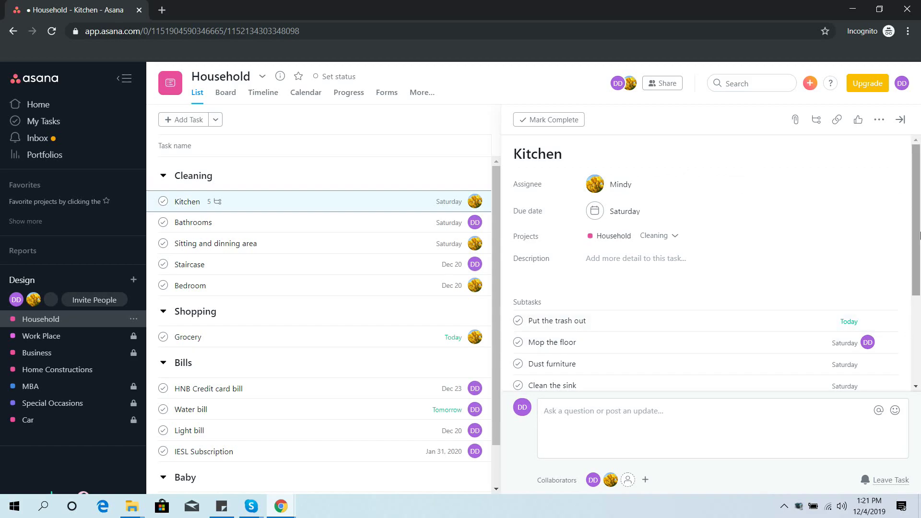
{"action": "scroll", "coordinate": [918, 235], "scroll_direction": "down", "scroll_amount": 2}
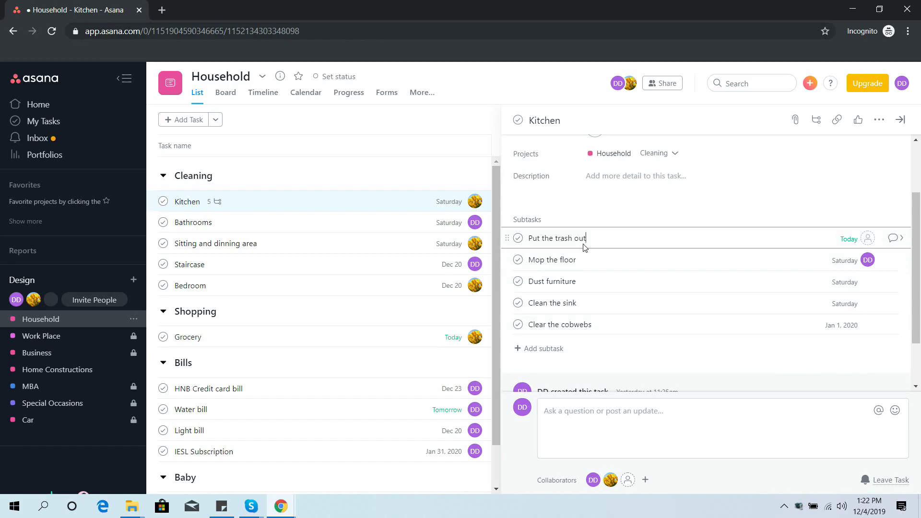
{"action": "left_click", "coordinate": [850, 240]}
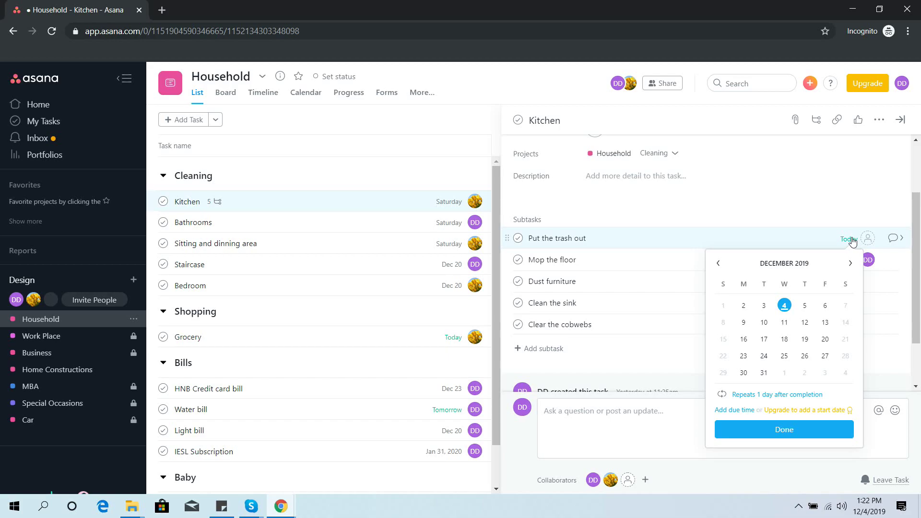
{"action": "left_click", "coordinate": [753, 394]}
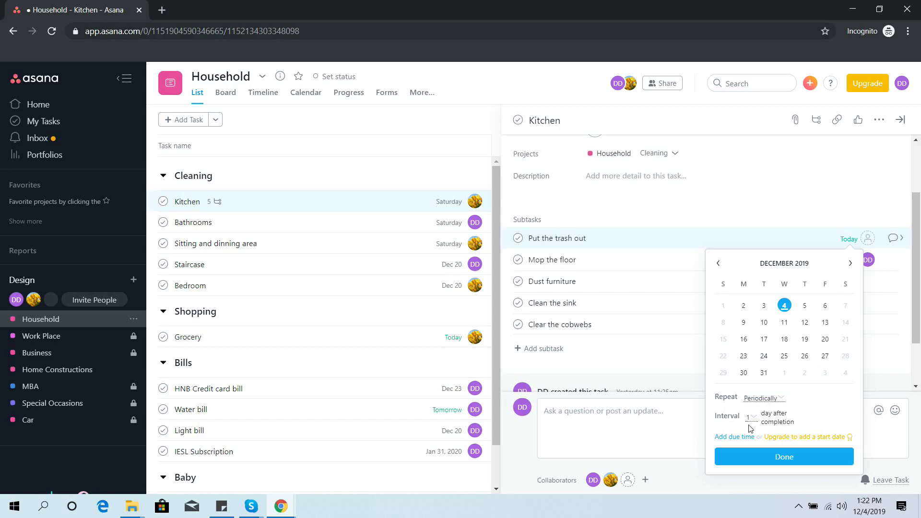
{"action": "left_click", "coordinate": [777, 398]}
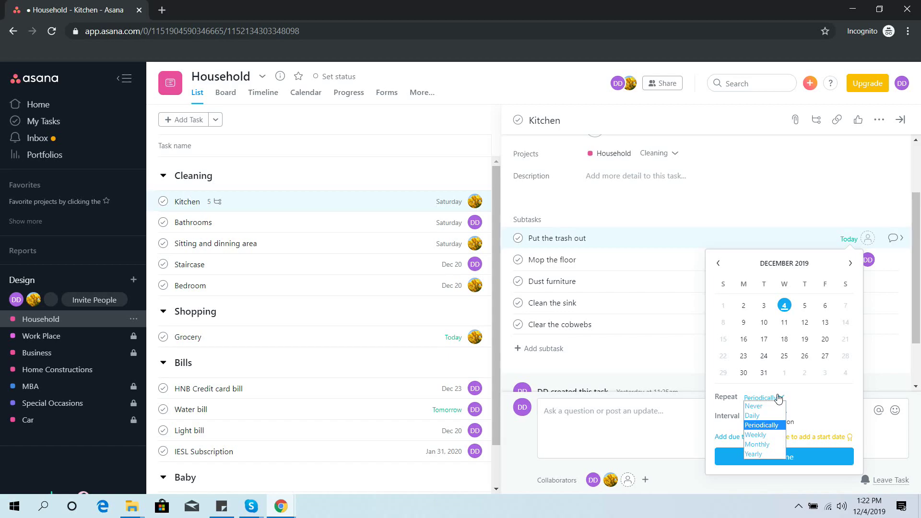
{"action": "left_click", "coordinate": [758, 426]}
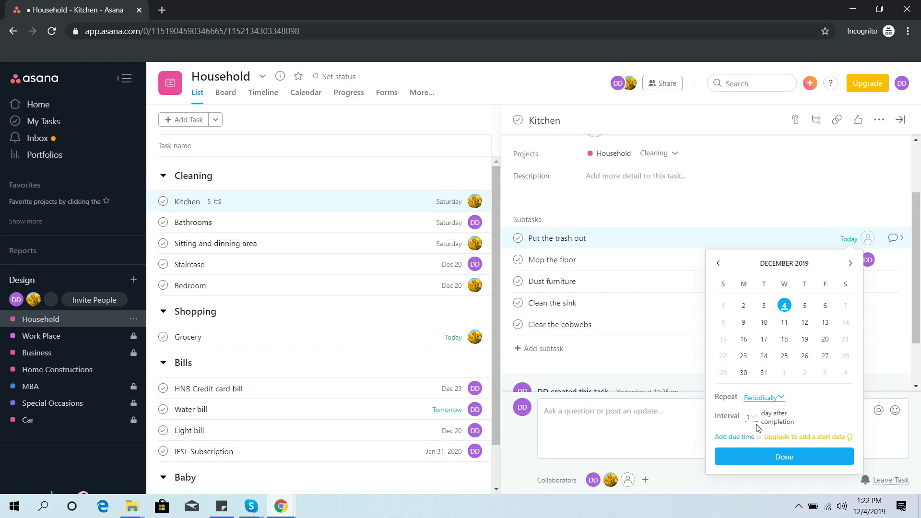
{"action": "left_click", "coordinate": [769, 455]}
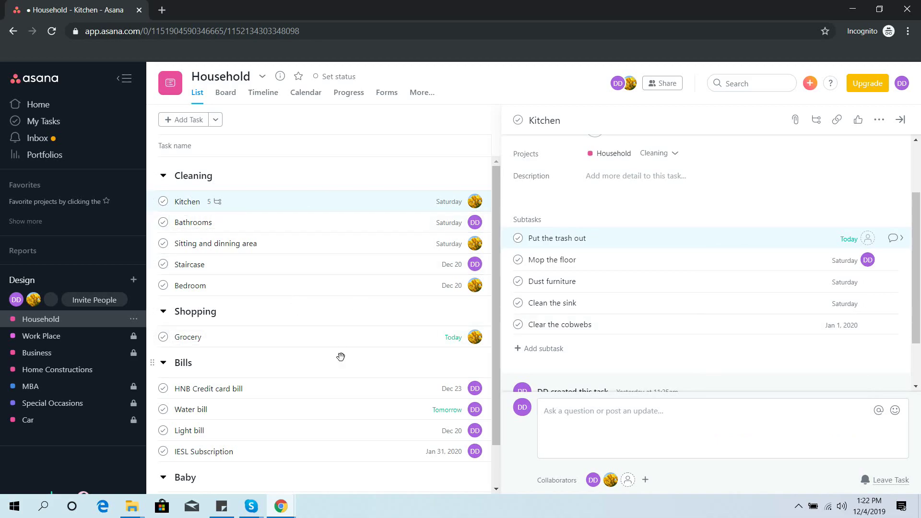
{"action": "scroll", "coordinate": [499, 309], "scroll_direction": "down", "scroll_amount": 1}
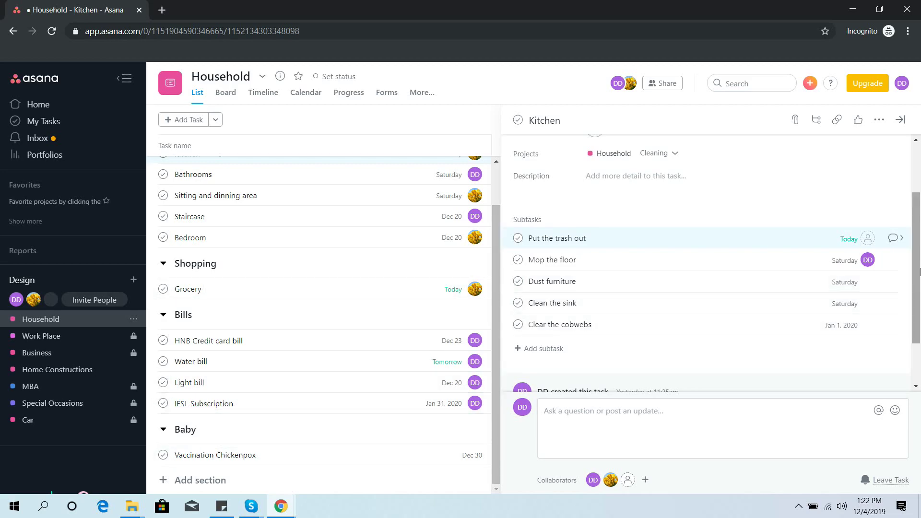
{"action": "scroll", "coordinate": [910, 238], "scroll_direction": "up", "scroll_amount": 1}
{"action": "scroll", "coordinate": [910, 239], "scroll_direction": "up", "scroll_amount": 1}
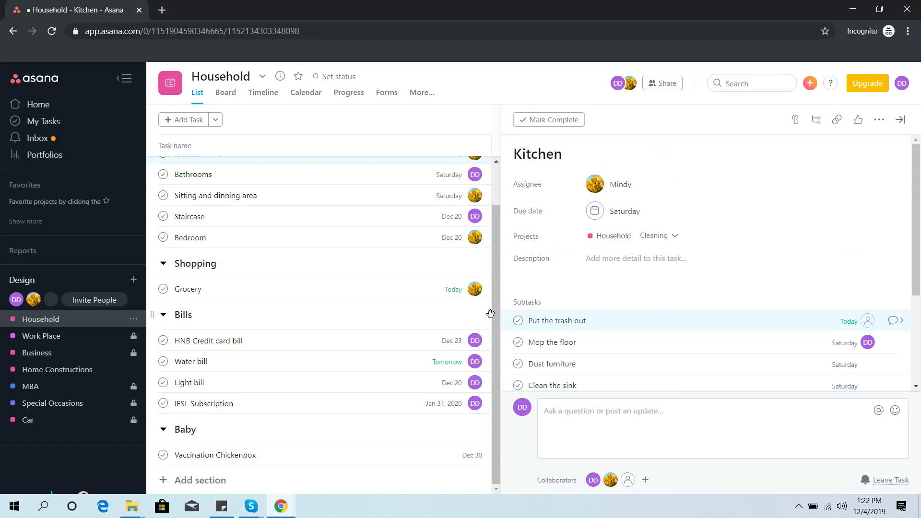
{"action": "scroll", "coordinate": [486, 225], "scroll_direction": "up", "scroll_amount": 1}
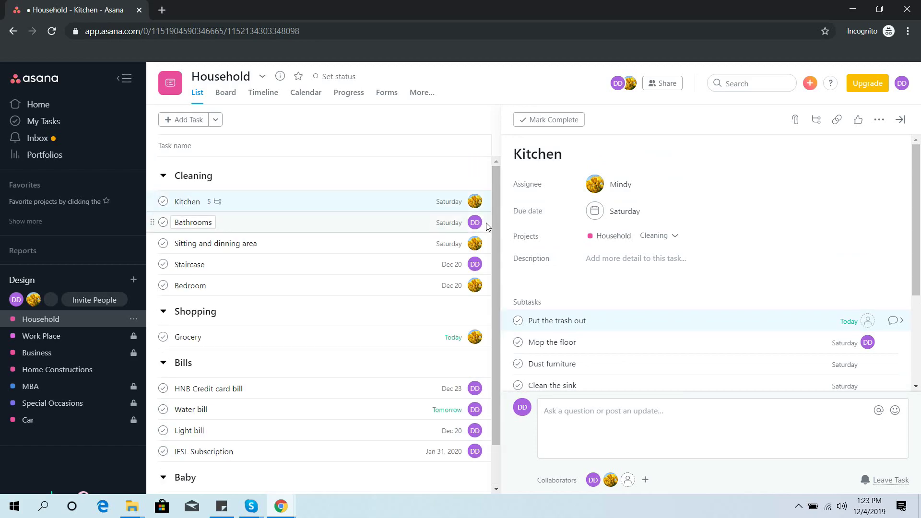
- Review the Car project's tasks in the list, board, timeline and calendar views, moving the calendar to late December 2019
{"action": "left_click", "coordinate": [28, 423]}
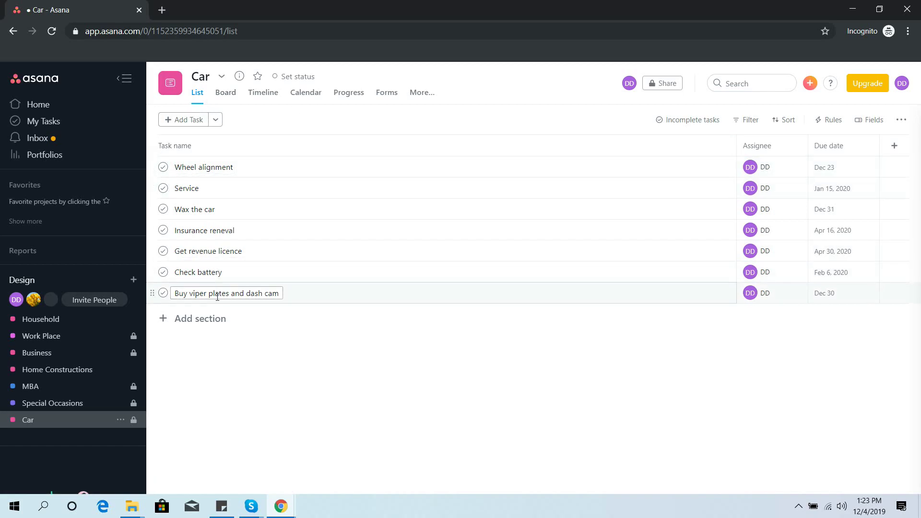
{"action": "left_click", "coordinate": [223, 99]}
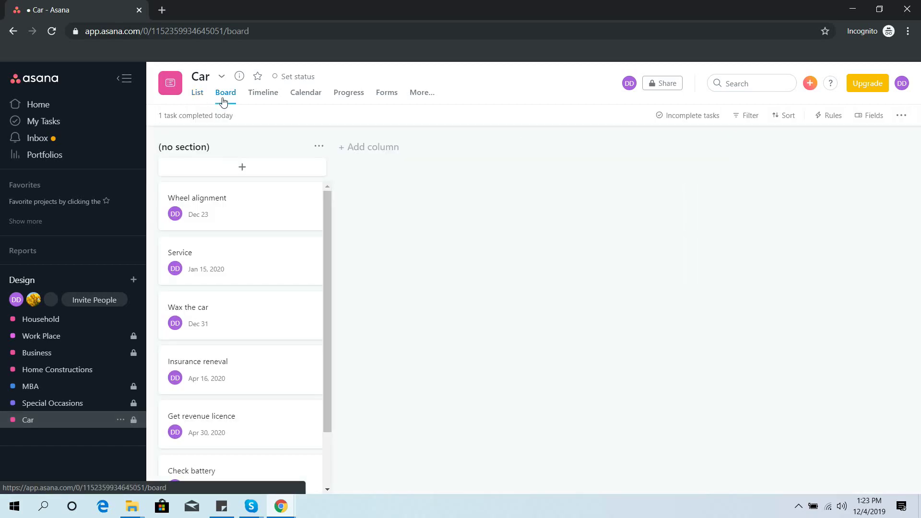
{"action": "left_click", "coordinate": [266, 96]}
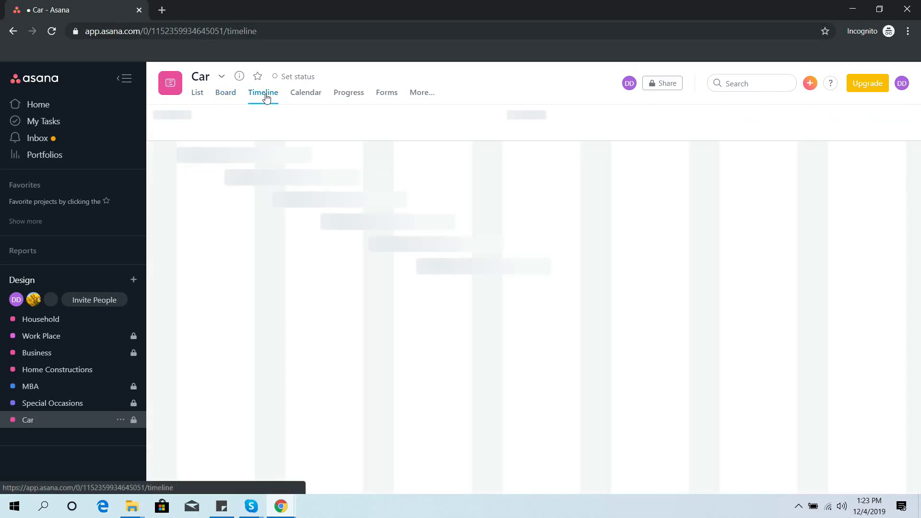
{"action": "left_click", "coordinate": [318, 99]}
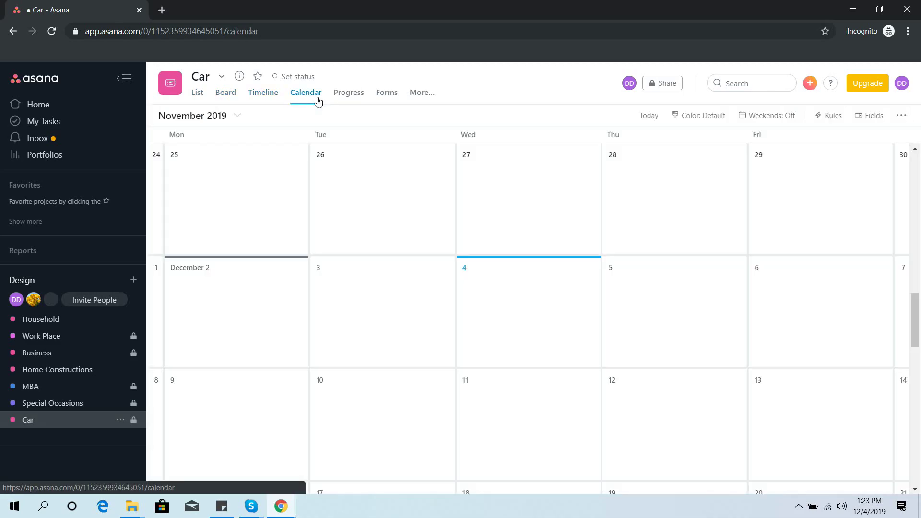
{"action": "mouse_move", "coordinate": [916, 298]}
{"action": "left_mouse_down"}
{"action": "mouse_move", "coordinate": [919, 367]}
{"action": "mouse_move", "coordinate": [909, 302]}
{"action": "left_mouse_up"}
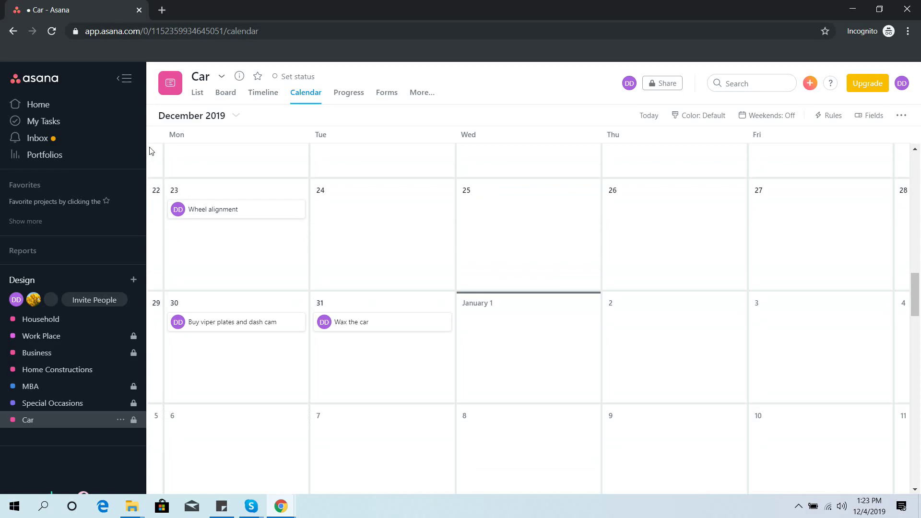
- Return to the Car project's list view and examine the task completion, filter and sort options without changing them
{"action": "left_click", "coordinate": [201, 96]}
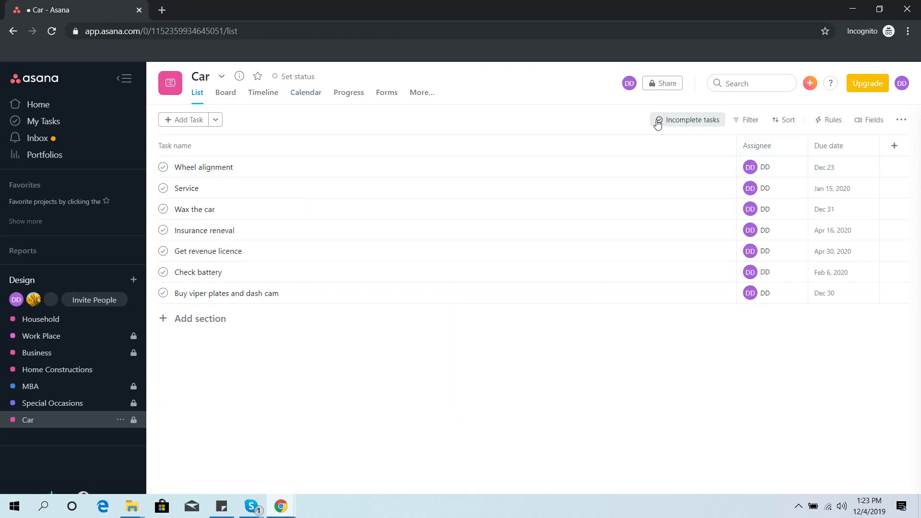
{"action": "left_click", "coordinate": [694, 119]}
{"action": "mouse_move", "coordinate": [699, 158]}
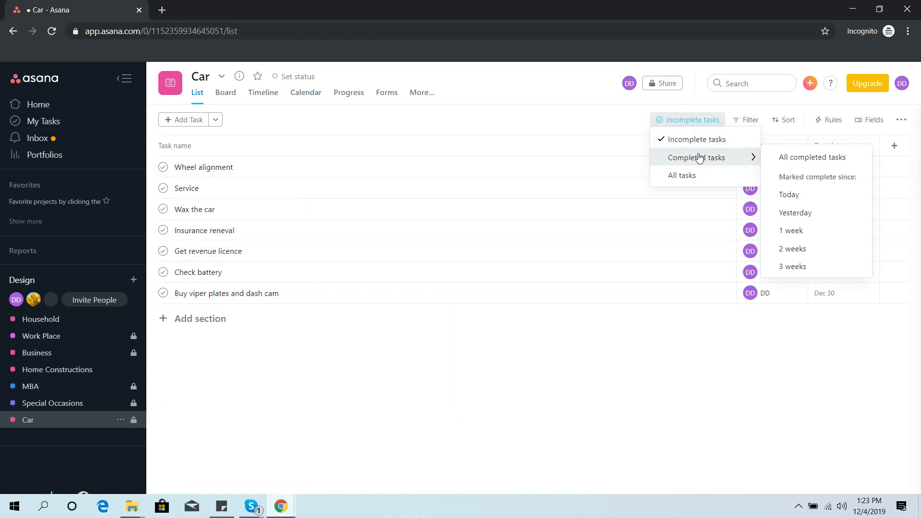
{"action": "left_click", "coordinate": [746, 119]}
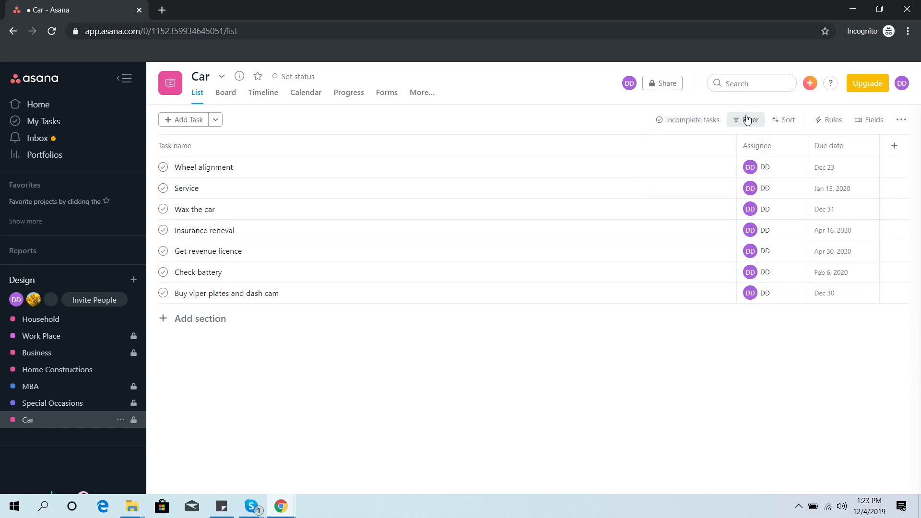
{"action": "left_click", "coordinate": [747, 119]}
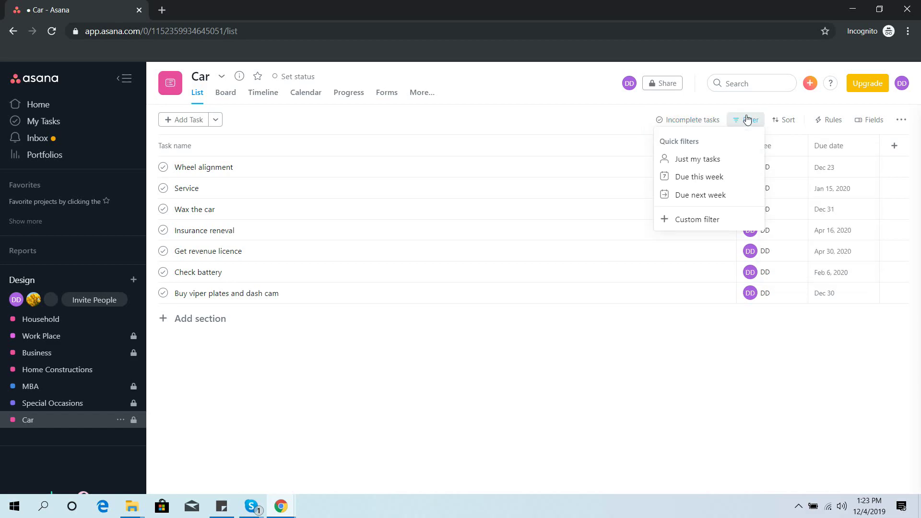
{"action": "left_click", "coordinate": [793, 124]}
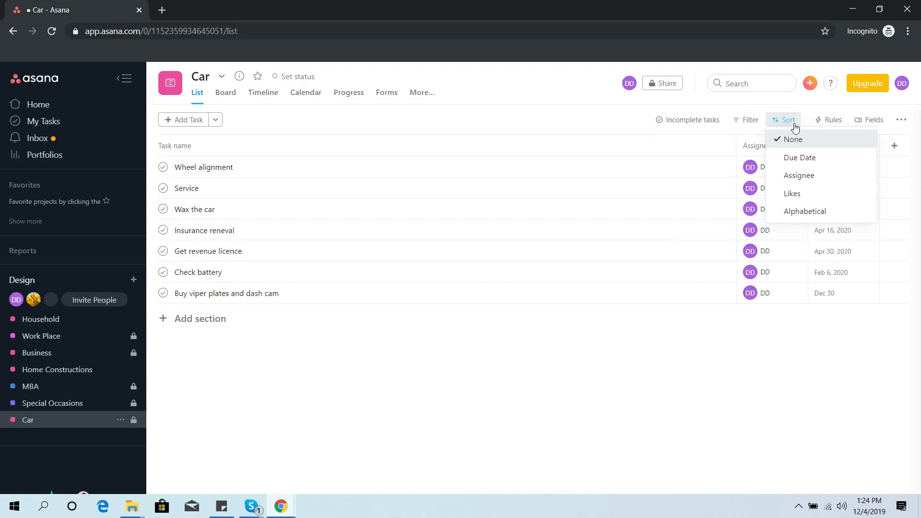
{"action": "left_click", "coordinate": [598, 373]}
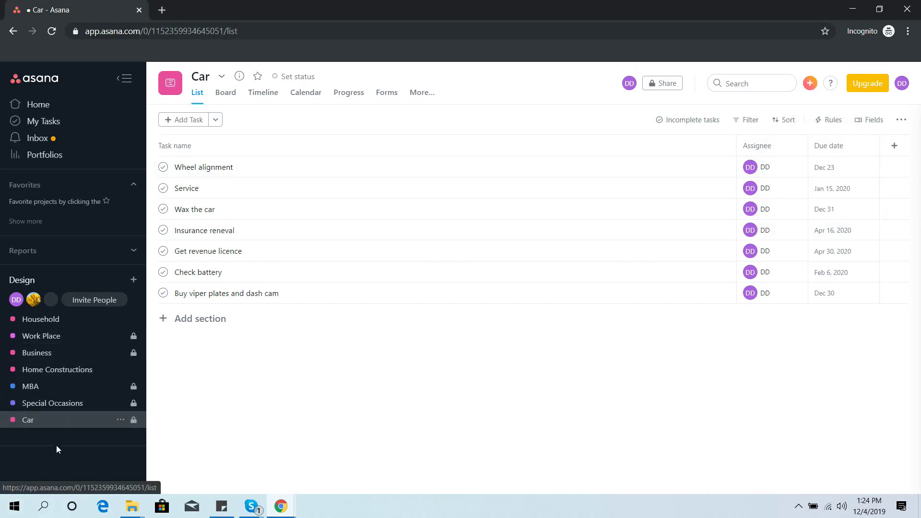
- Review the task lists of the Special Occasions and Home Constructions projects, and return to the Household project and reload it
{"action": "left_click", "coordinate": [64, 411]}
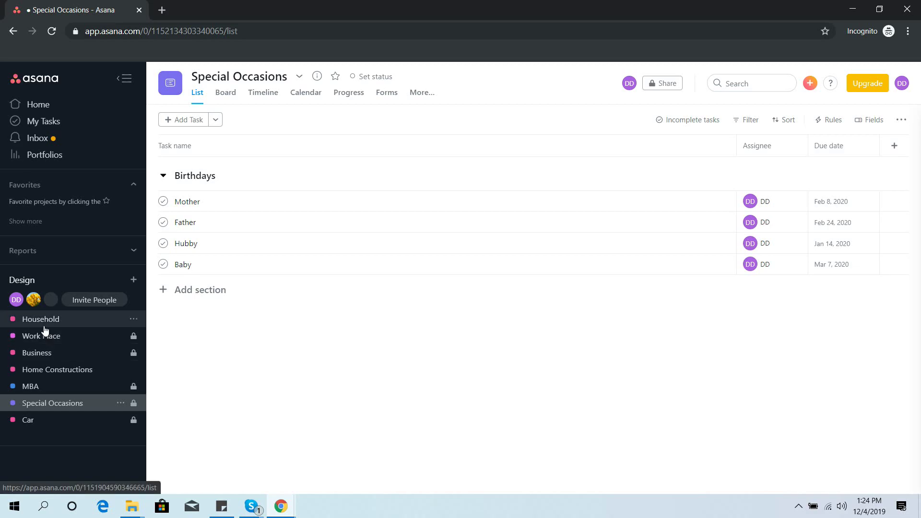
{"action": "left_click", "coordinate": [39, 374]}
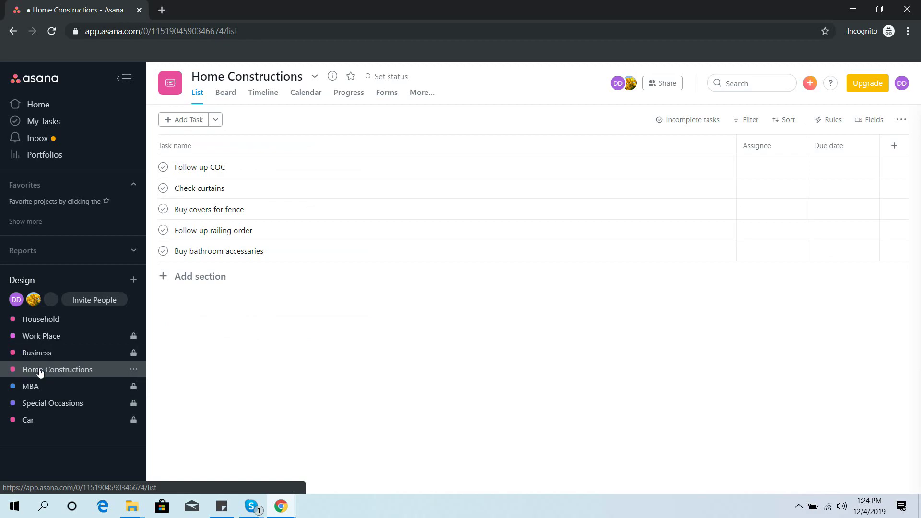
{"action": "left_click", "coordinate": [51, 320]}
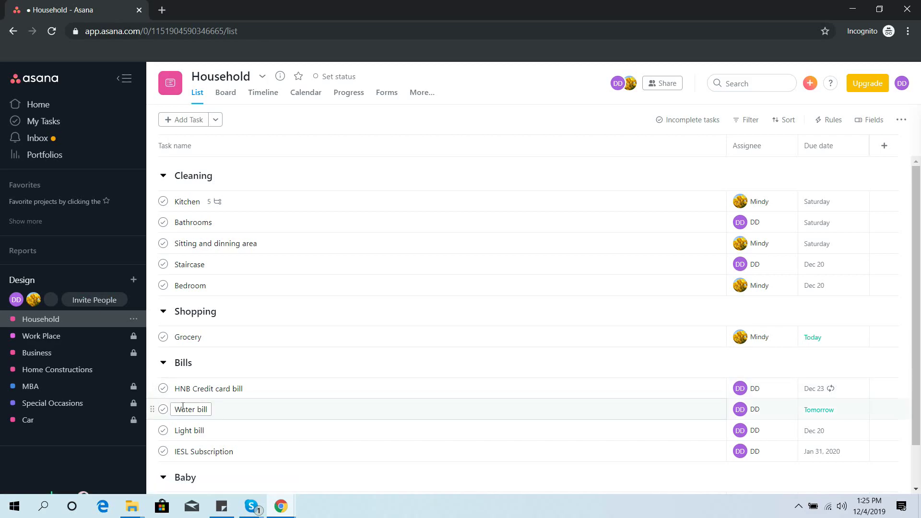
{"action": "key", "text": "F5"}
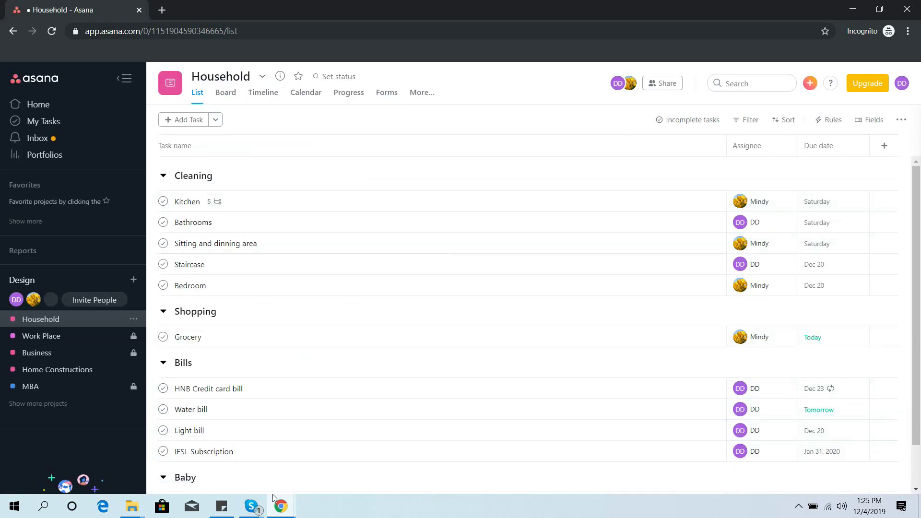
{"action": "mouse_move", "coordinate": [275, 506]}
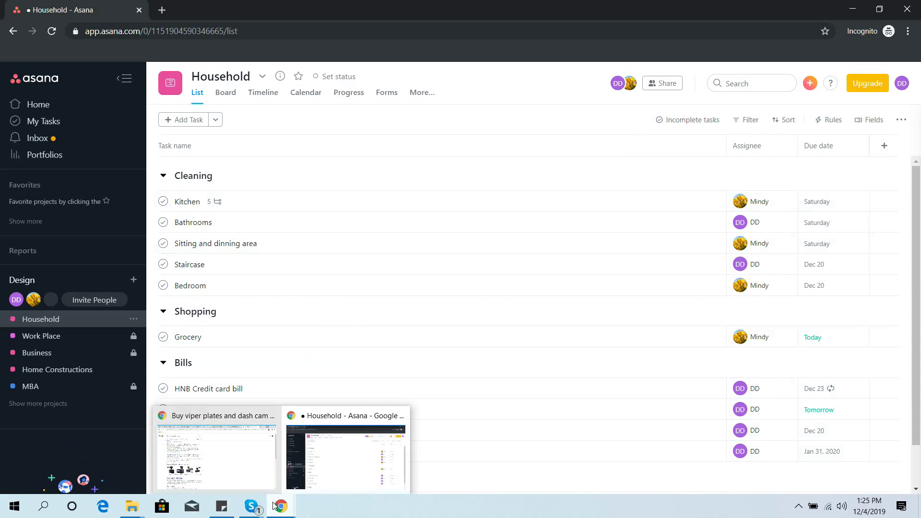